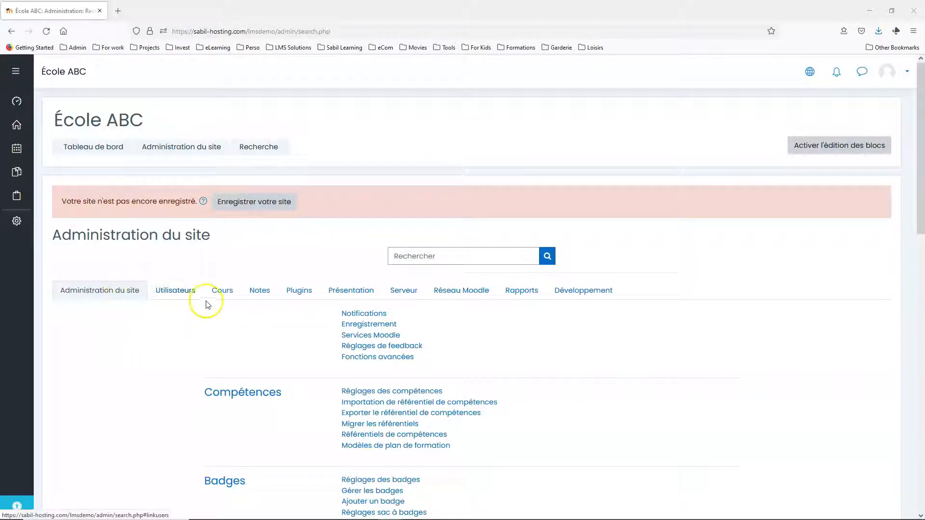
Open course and category management from the site administration and display the Modèles des cours category
click(220, 293)
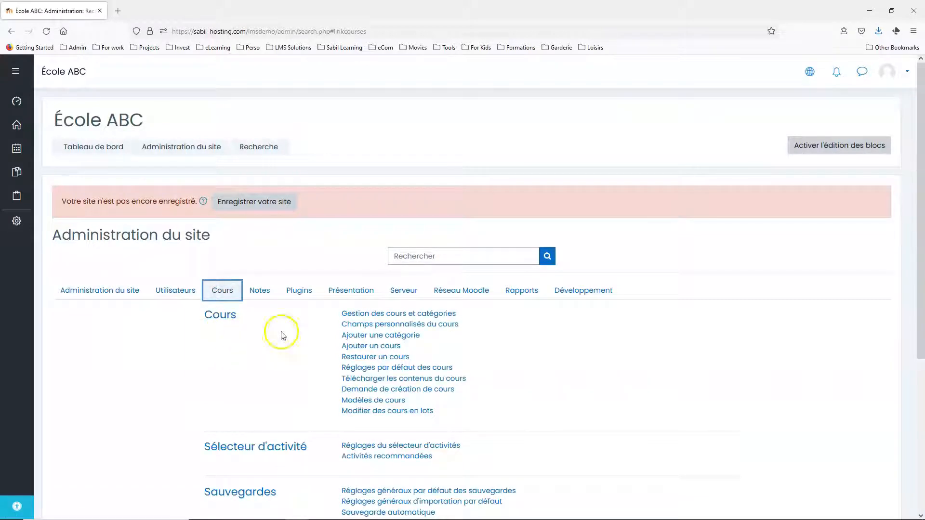
click(397, 313)
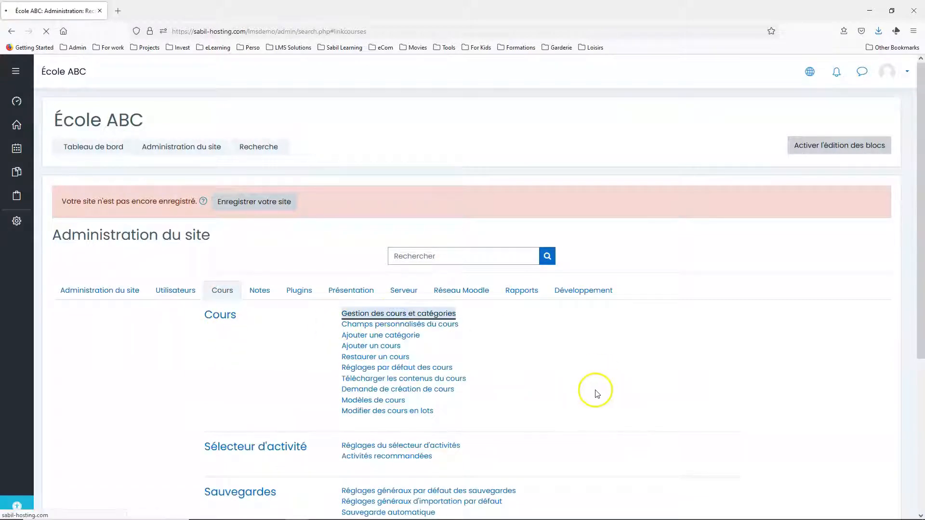
scroll(462, 455, down, 1)
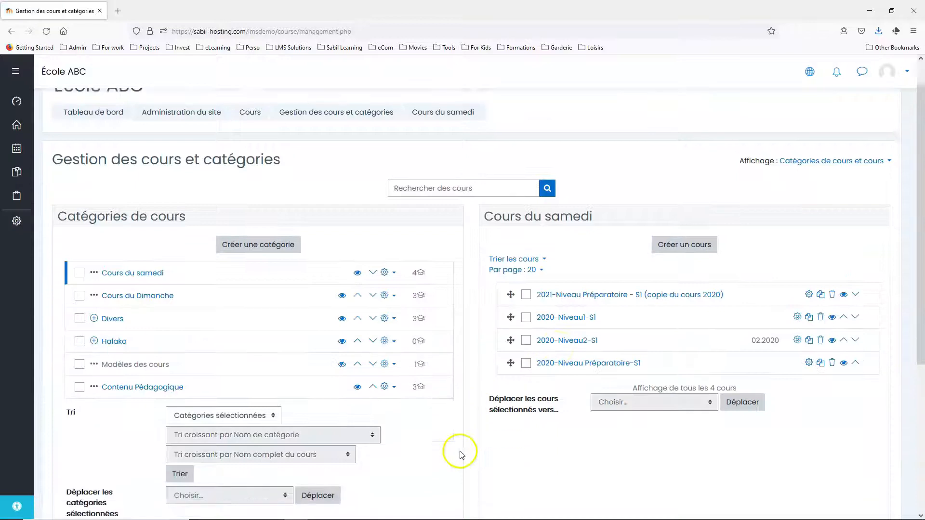
scroll(462, 455, down, 2)
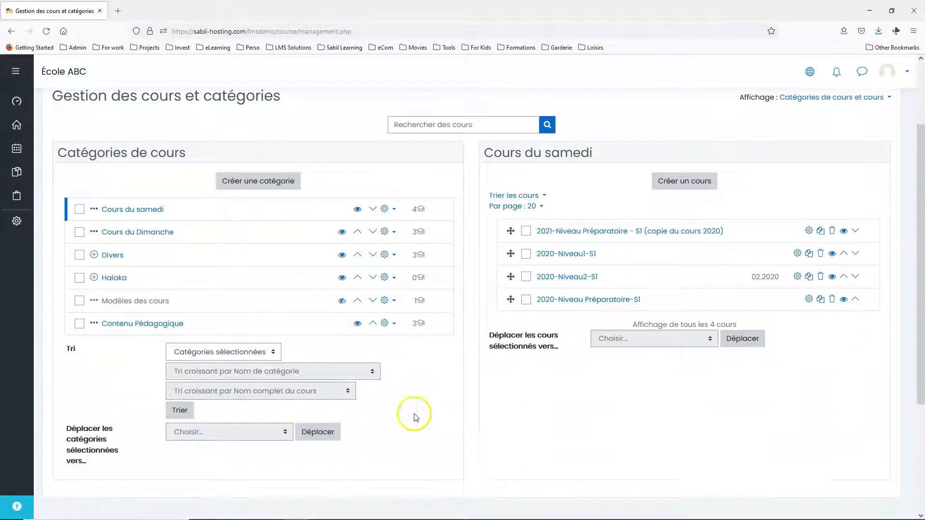
click(150, 303)
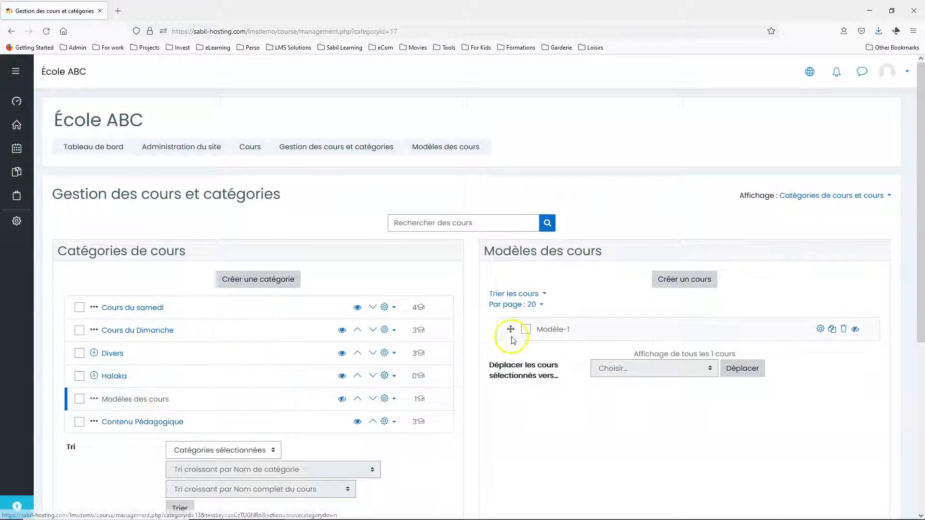
Select the Modèle-1 course in the Modèles des cours category and open its course page
click(554, 330)
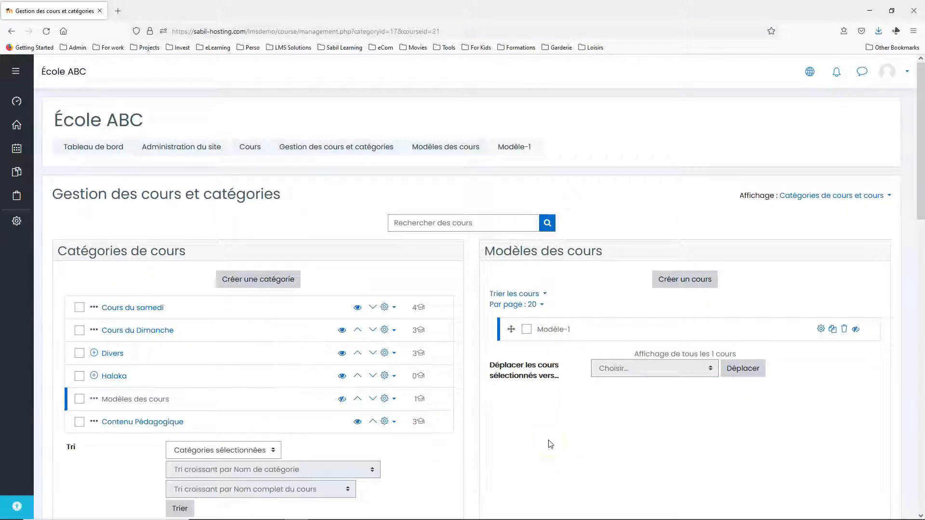
scroll(552, 451, down, 2)
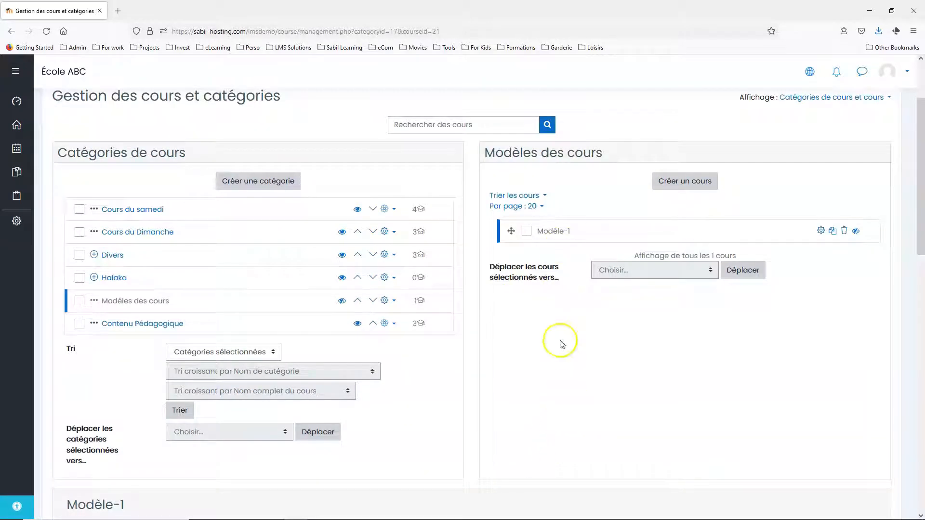
scroll(558, 368, down, 5)
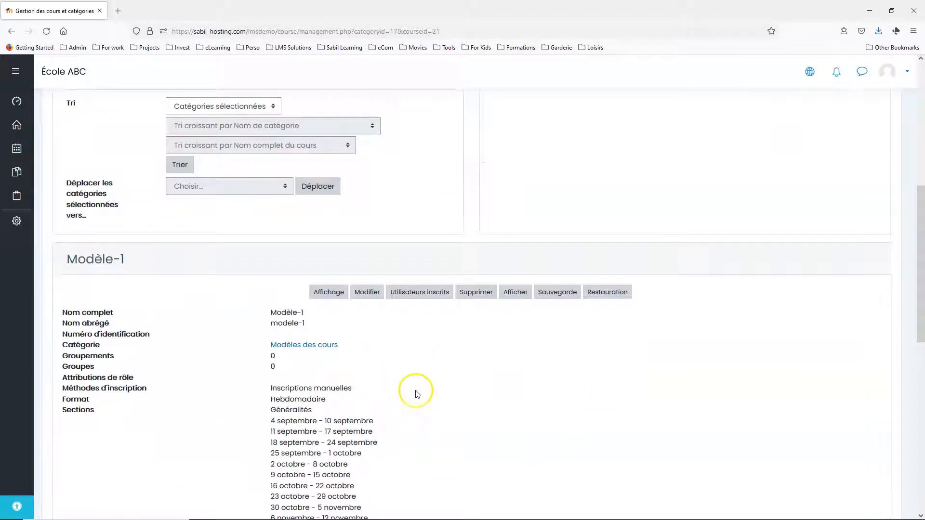
click(330, 293)
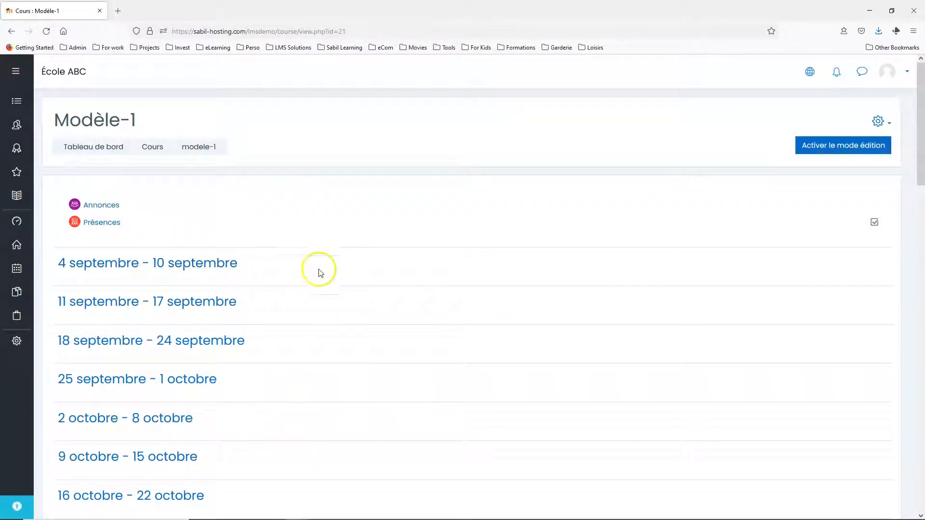
Examine the weekly sections of Modèle-1 and its Présences session list, and return to the course page
scroll(311, 385, down, 3)
scroll(311, 385, down, 4)
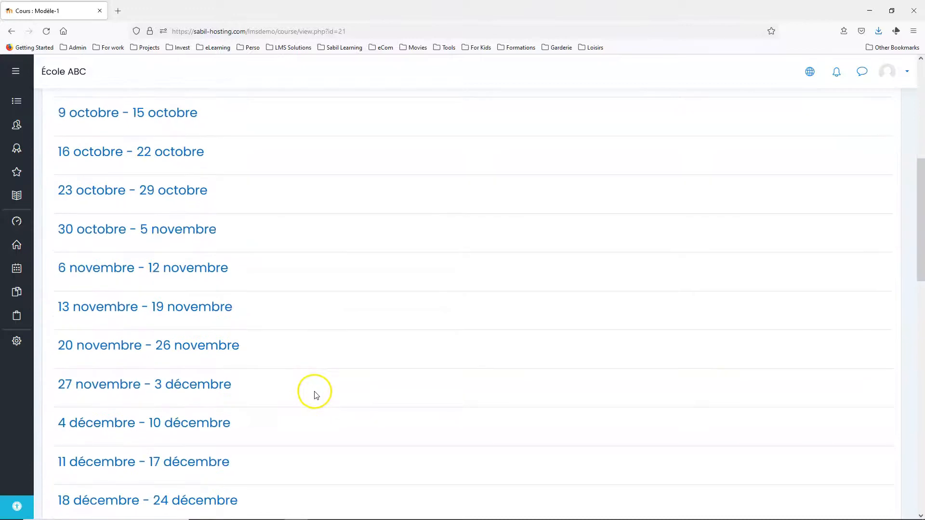
scroll(319, 395, down, 8)
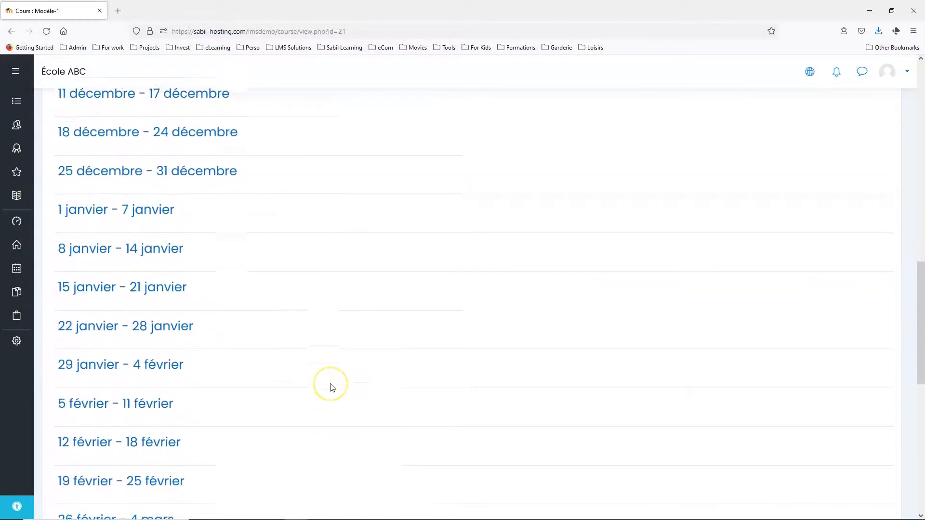
scroll(331, 387, down, 7)
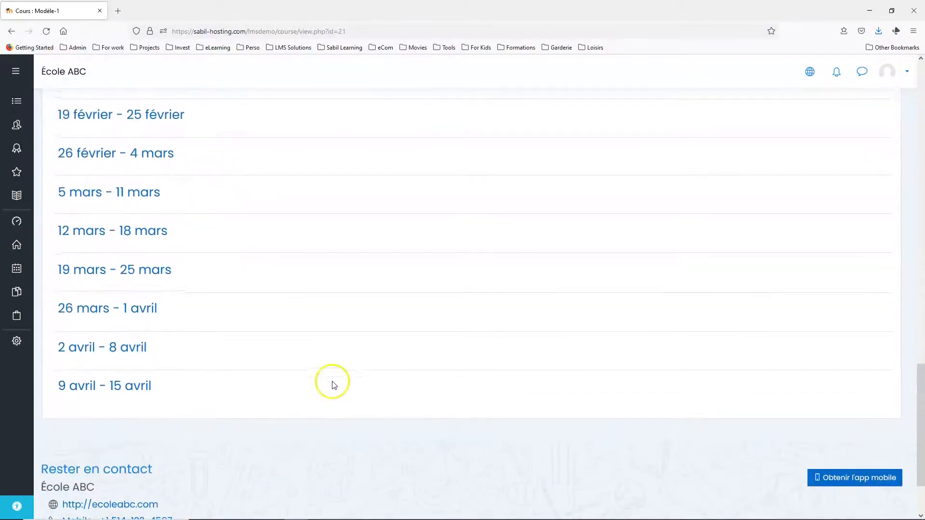
scroll(327, 357, up, 9)
scroll(324, 318, up, 13)
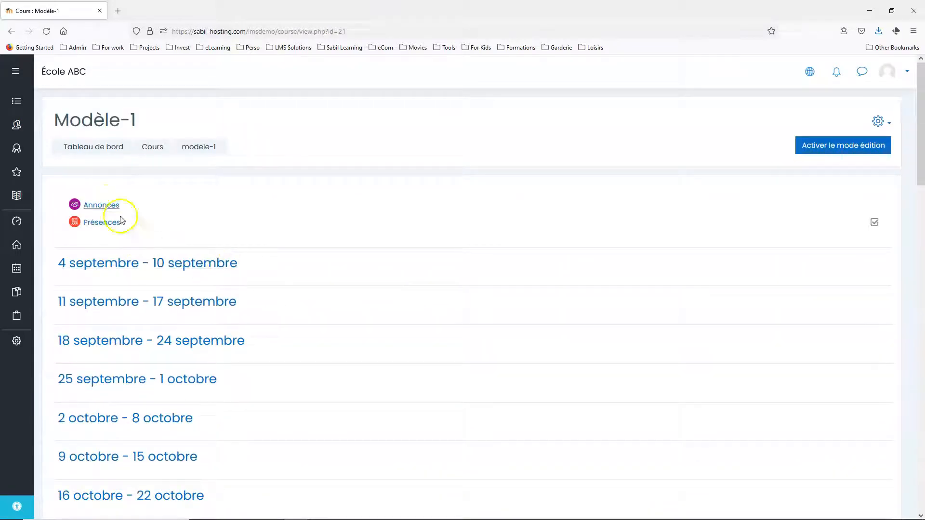
click(99, 227)
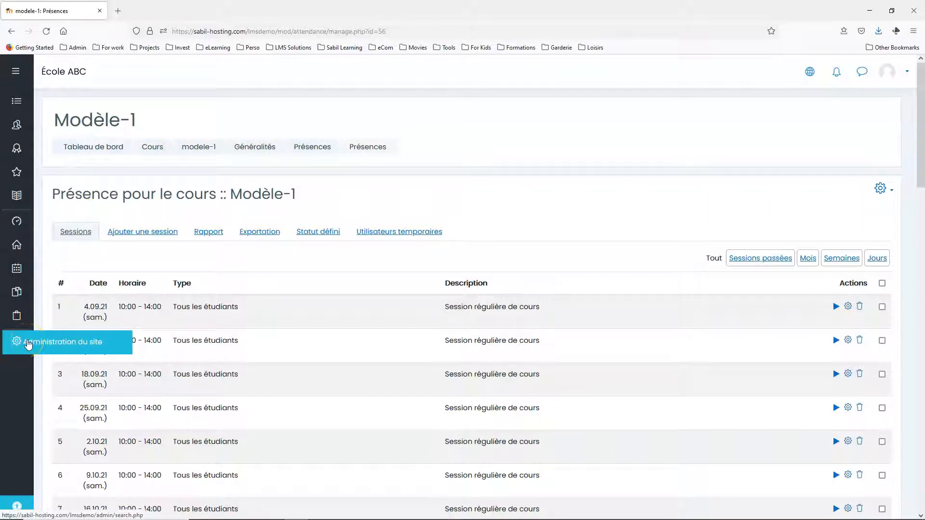
click(207, 146)
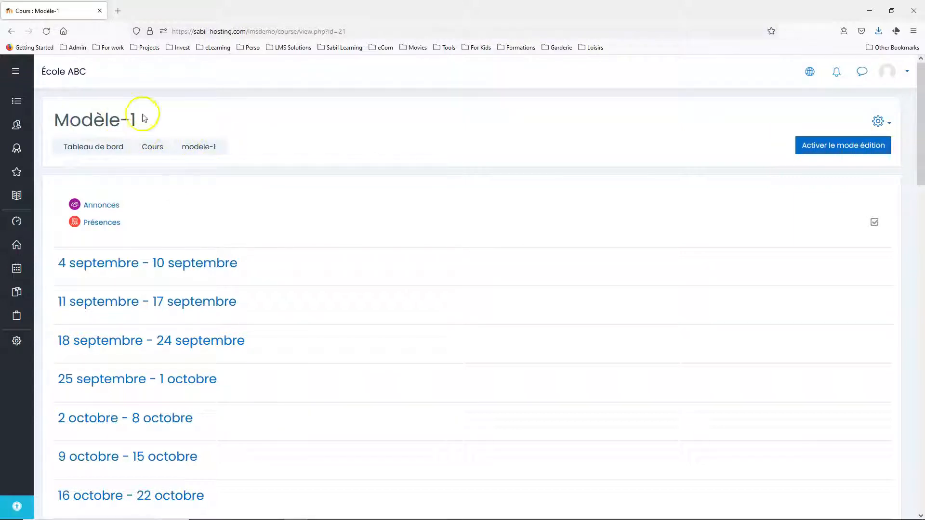
Back up the Modèle-1 course with the default settings, skipping directly to the last stage, and continue to the backup file list
click(878, 121)
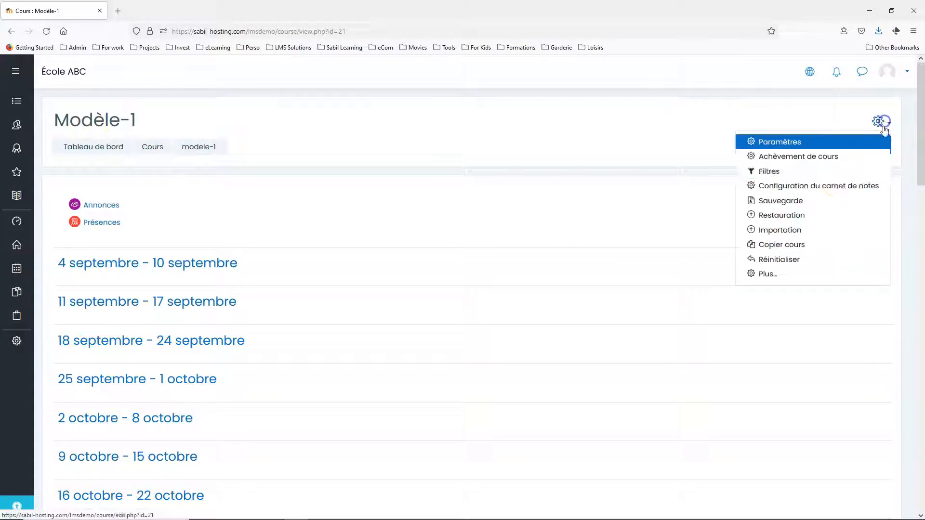
click(789, 205)
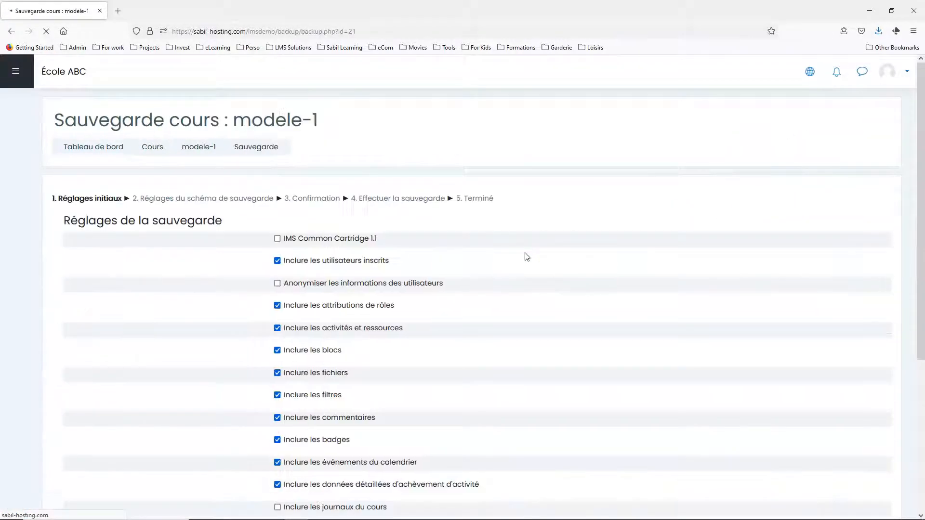
scroll(405, 231, down, 7)
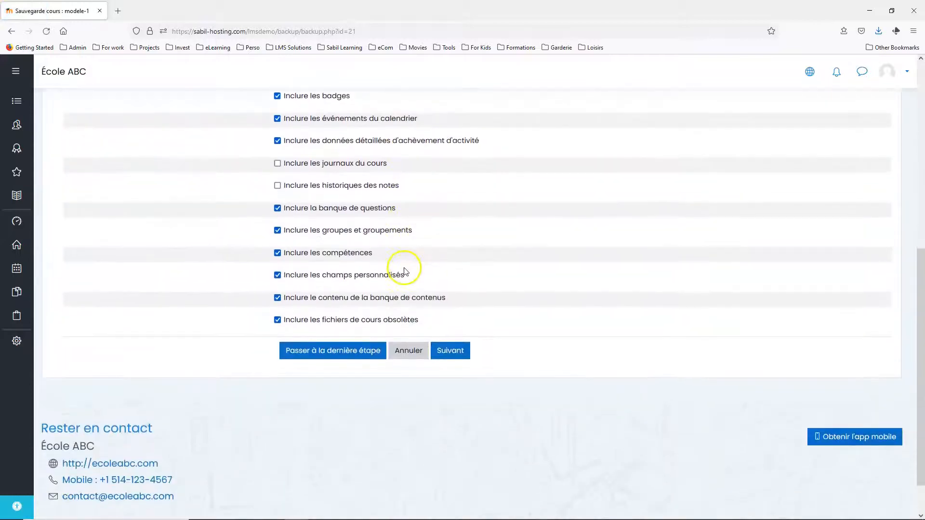
click(358, 355)
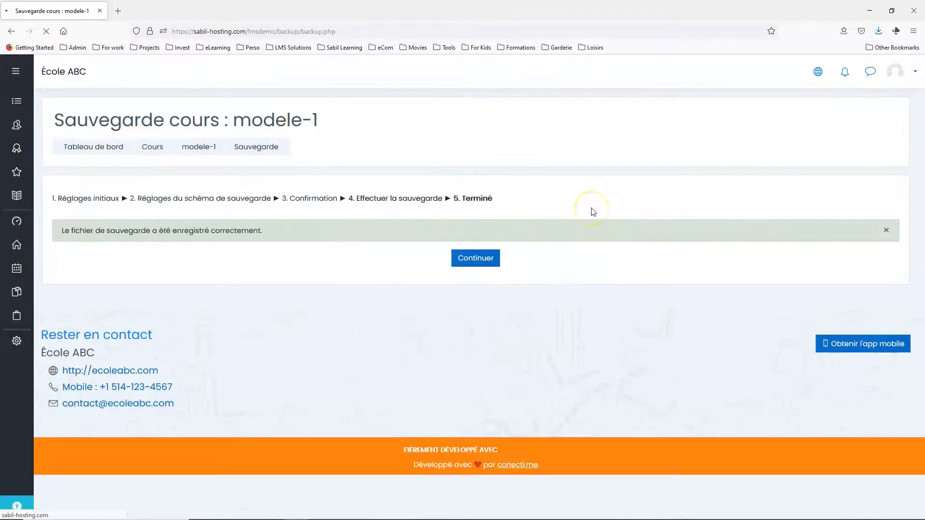
click(481, 262)
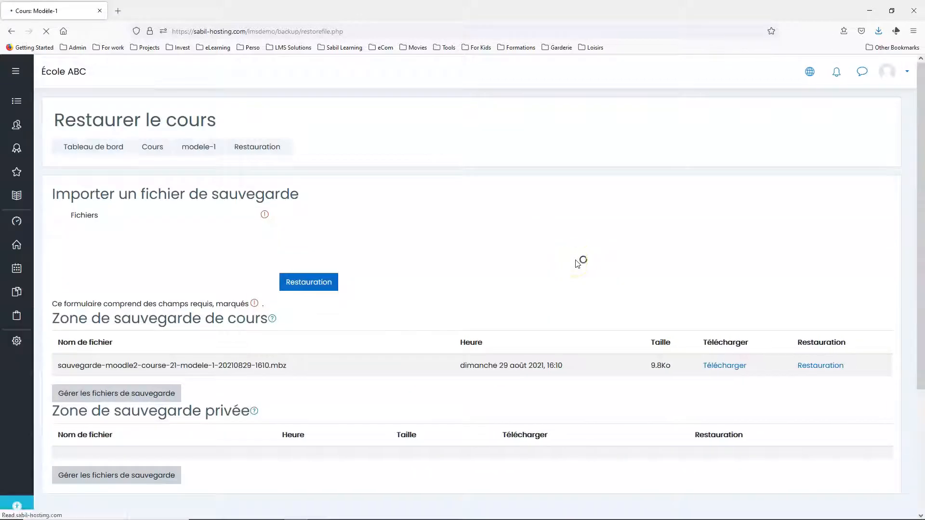
Download the backup sauvegarde-moodle2-course-21-modele-1-20210829-1610.mbz and save it in the Documents folder
scroll(525, 239, down, 3)
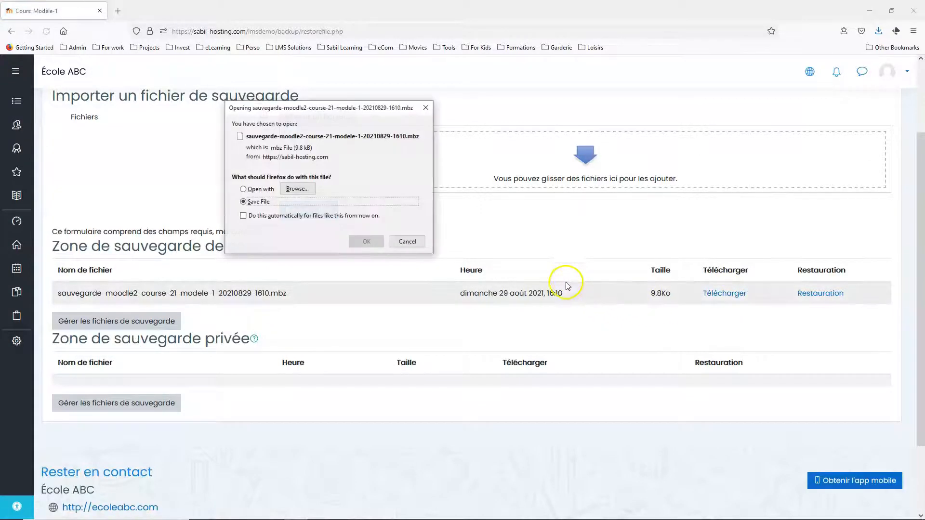
click(367, 242)
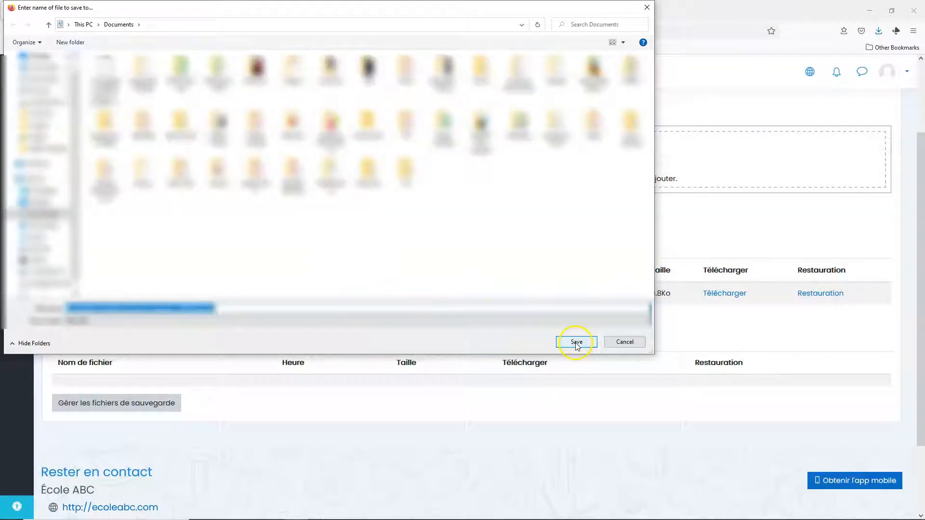
click(582, 343)
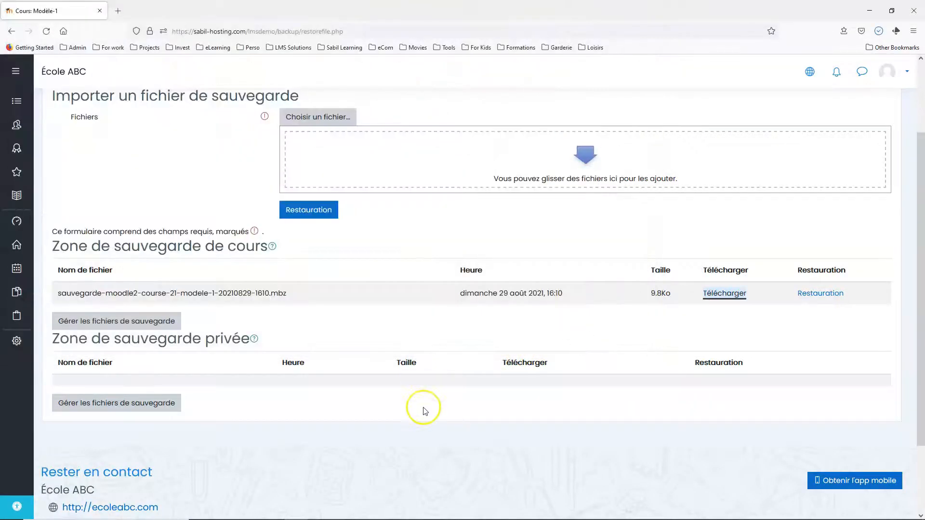
Open the Modèles de cours management page from the course settings in the site administration
click(16, 340)
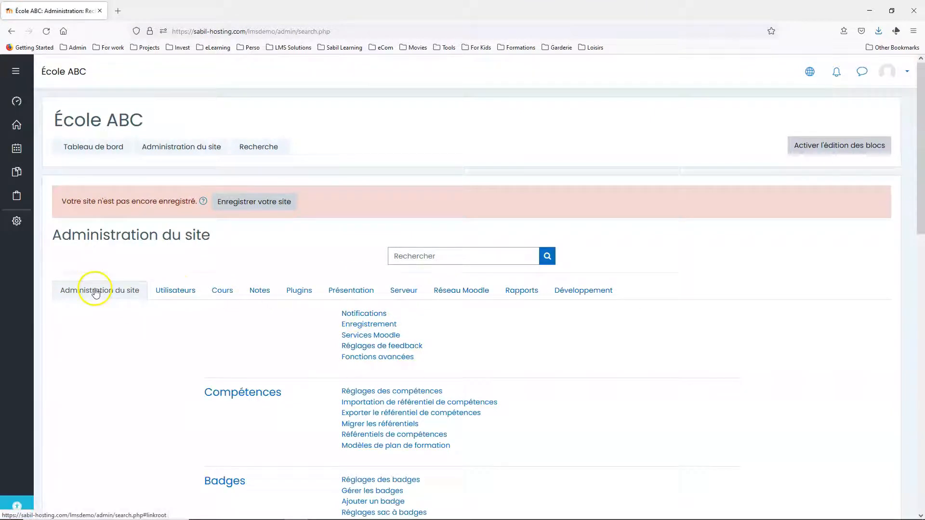
click(223, 293)
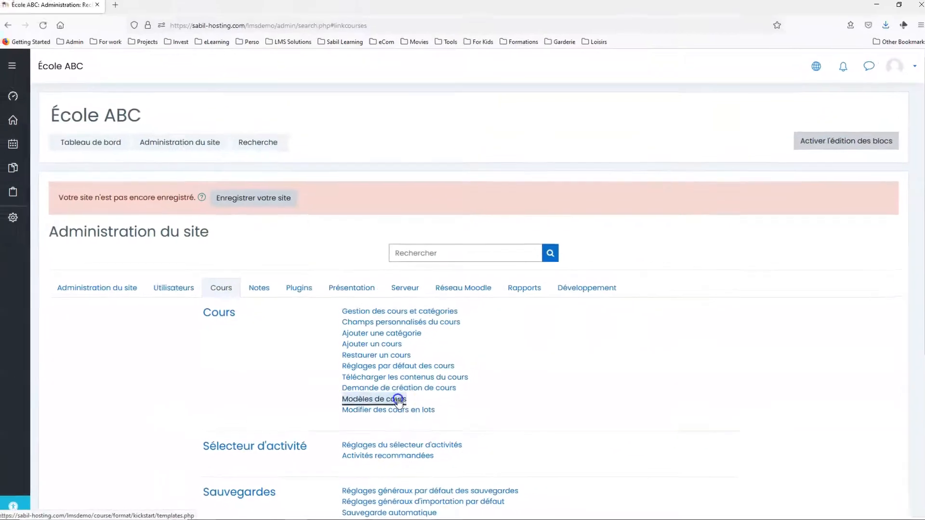
click(452, 317)
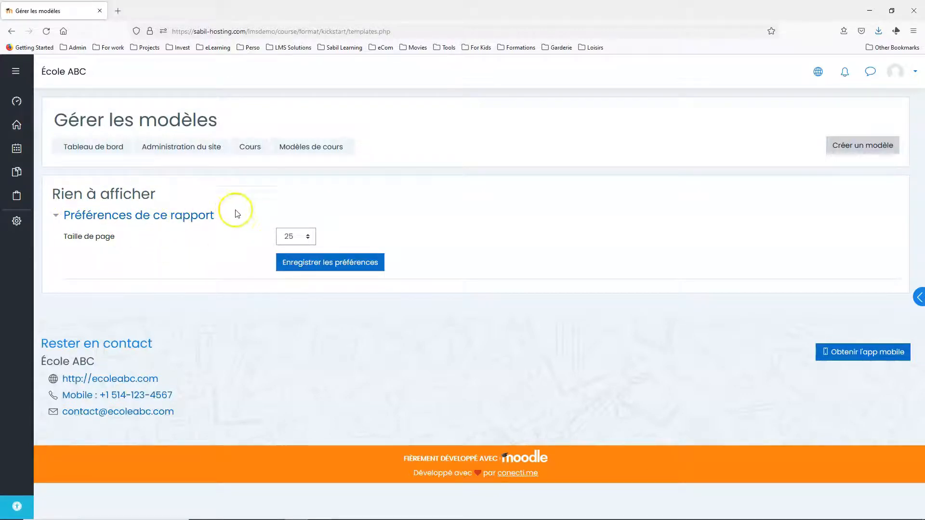
Start a new course template and title it "Modèle de cours 1"
click(863, 147)
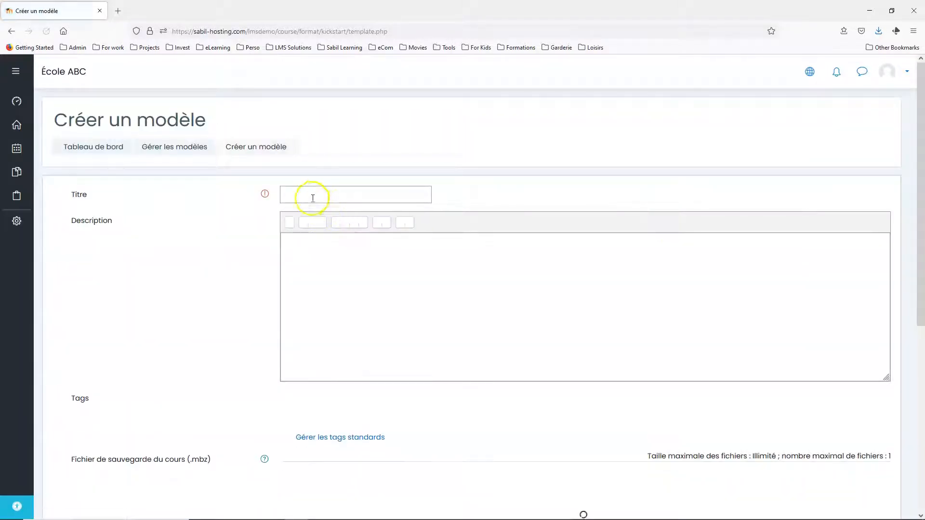
click(309, 196)
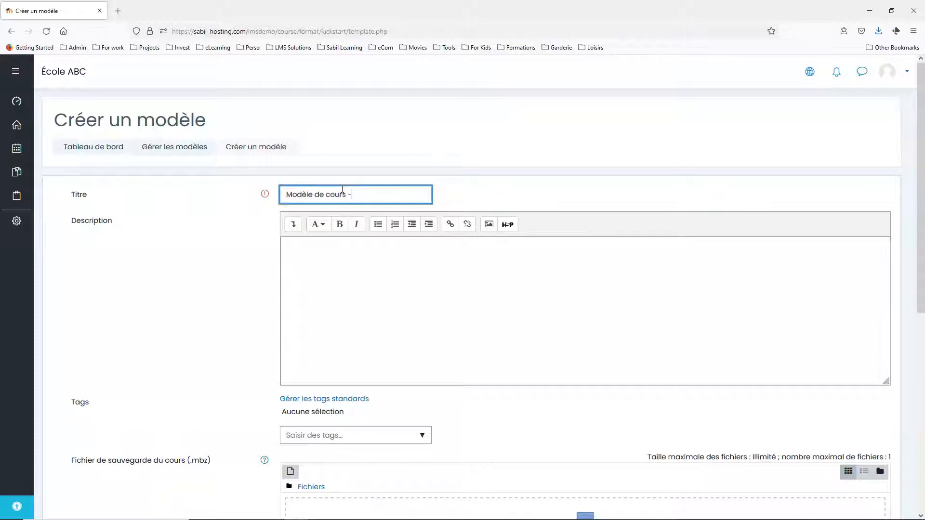
click(355, 281)
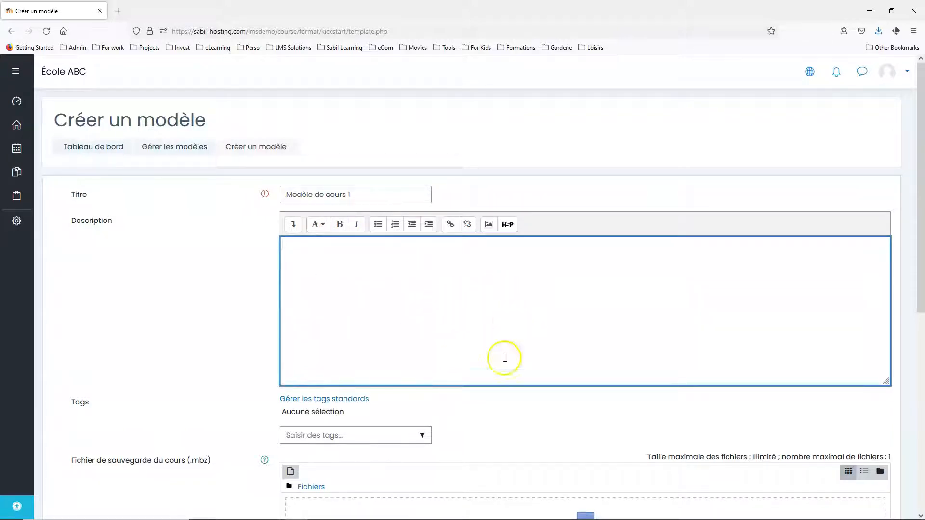
Upload the downloaded Modèle-1 .mbz file from Documents as the template's course backup file and save the template
scroll(523, 409, down, 4)
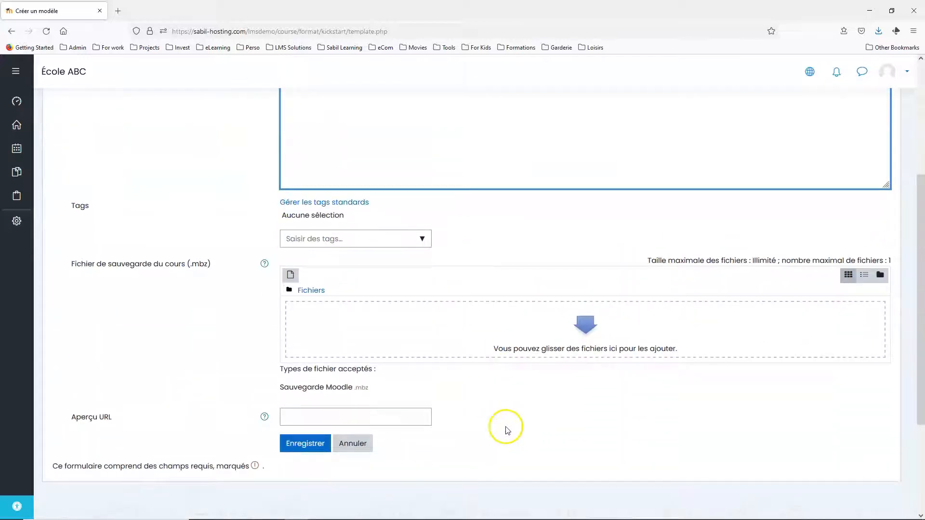
click(584, 330)
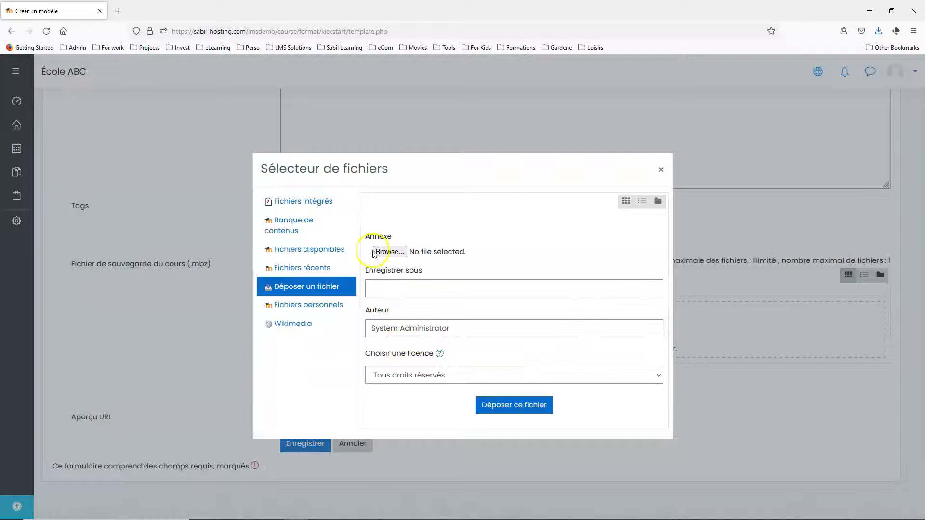
click(390, 252)
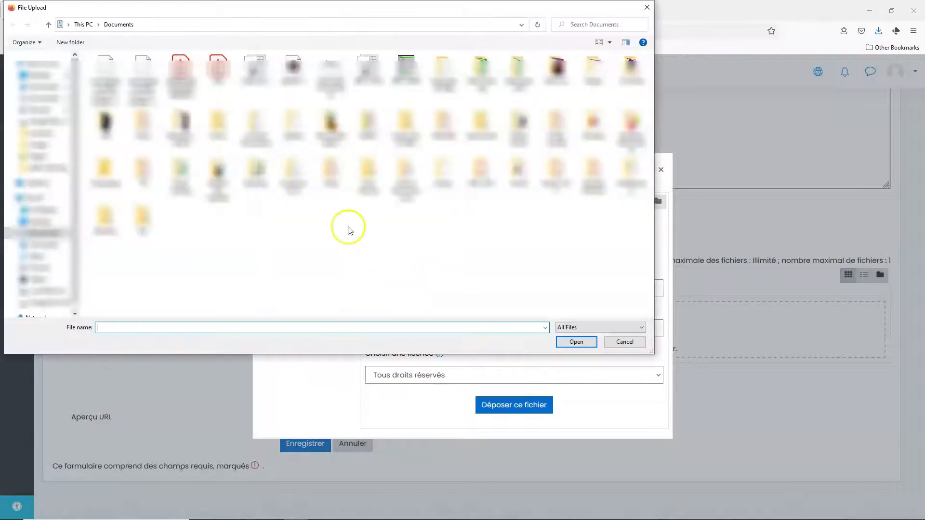
click(105, 79)
click(577, 342)
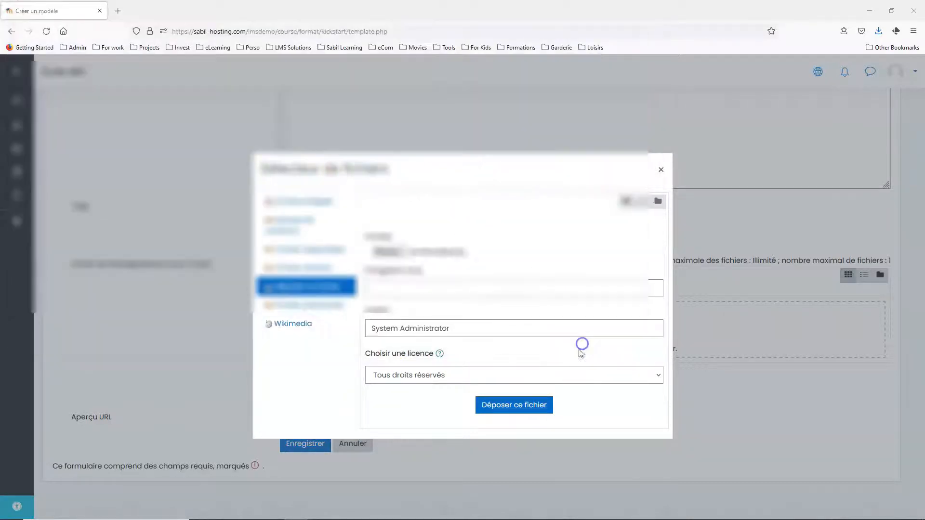
click(523, 411)
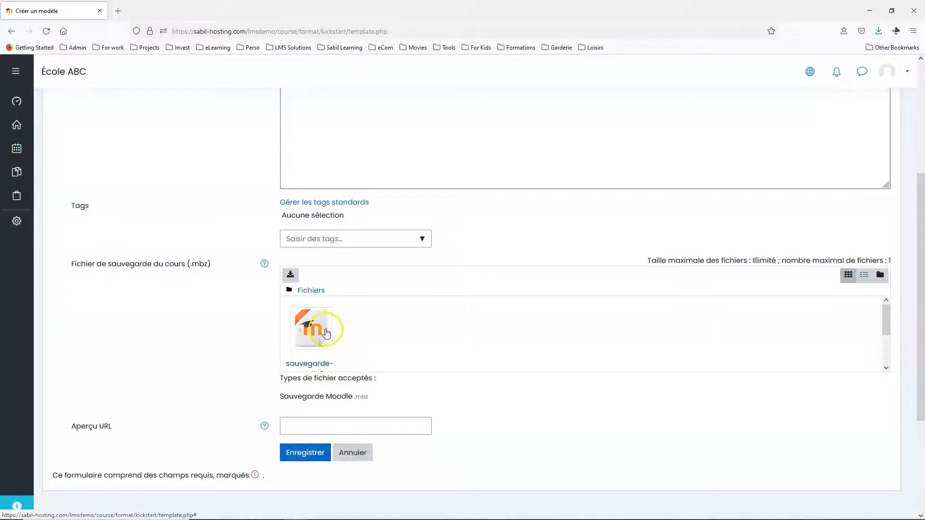
click(305, 456)
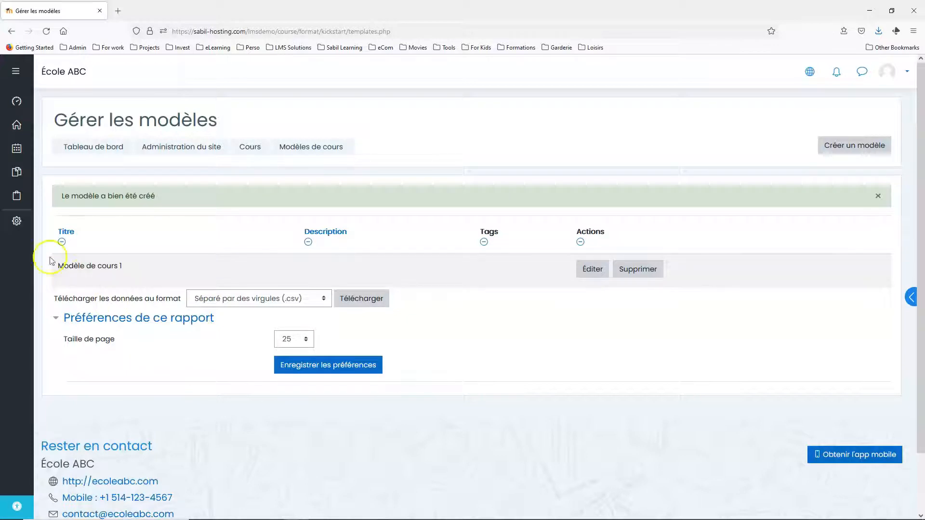
Open the course and category management from the site administration and start a new course in the Cours du Dimanche category
click(17, 220)
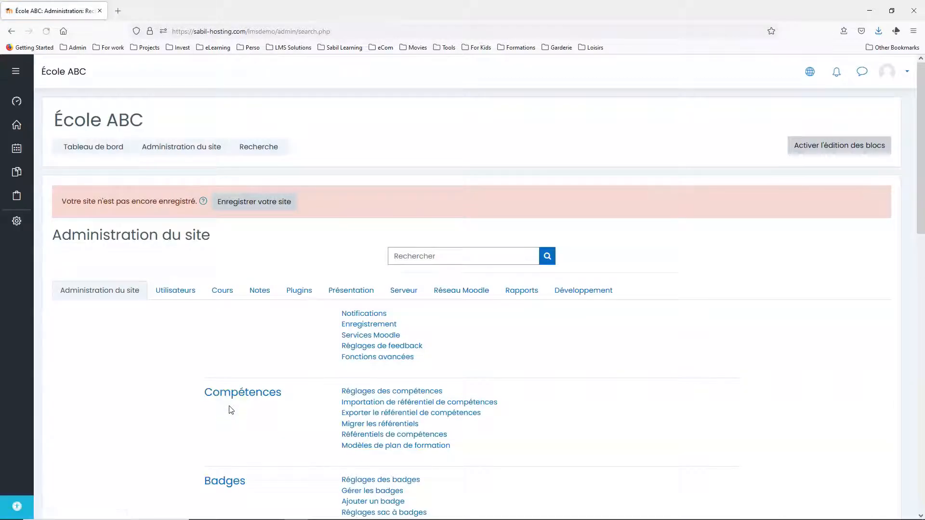
click(223, 290)
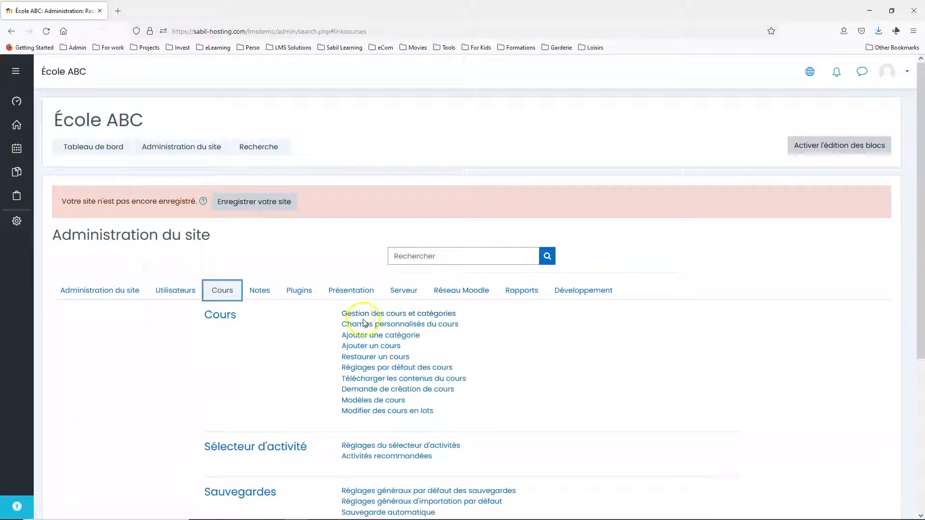
click(421, 318)
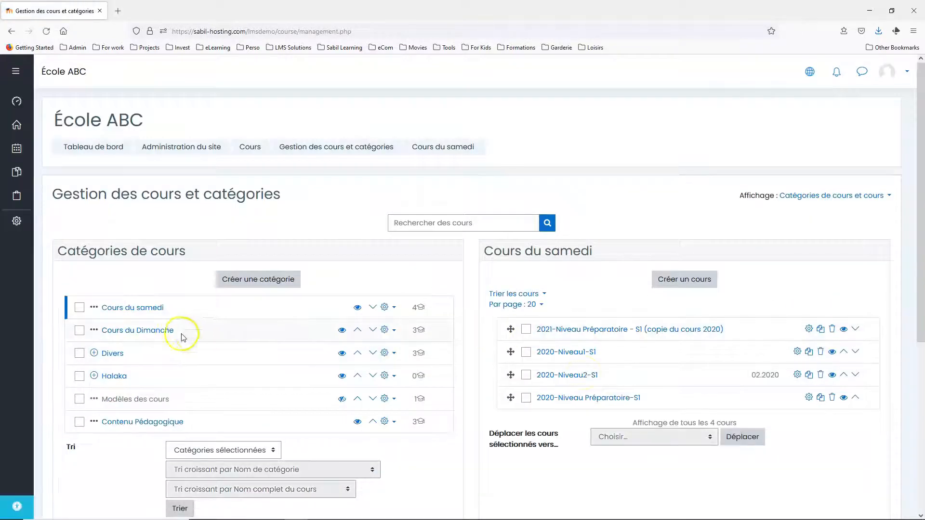
click(148, 332)
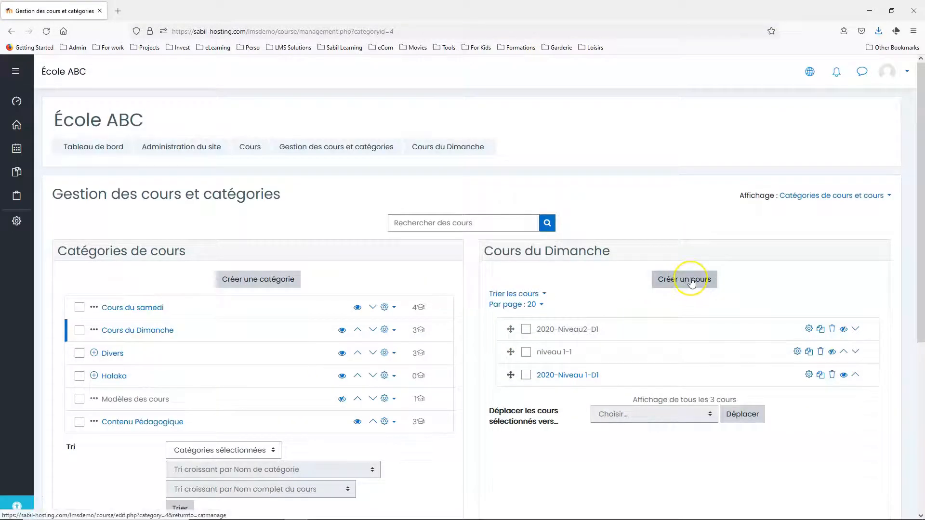
click(692, 282)
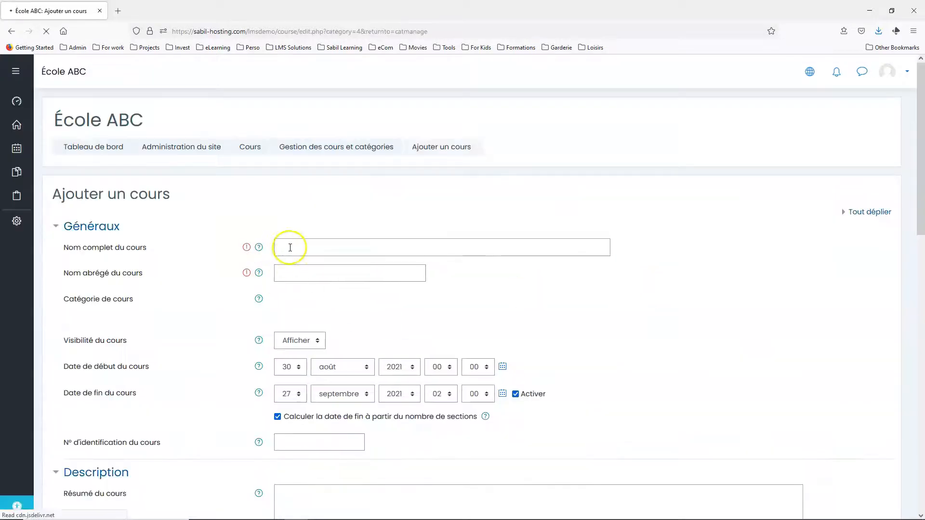
Give the new course the full name "Nouveau cours" and the short name "Nouveau"
click(291, 246)
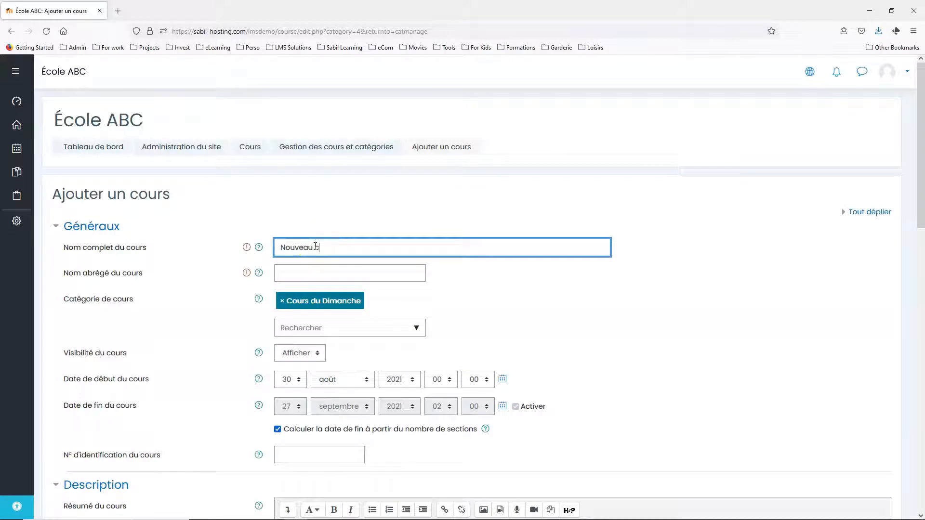
click(307, 273)
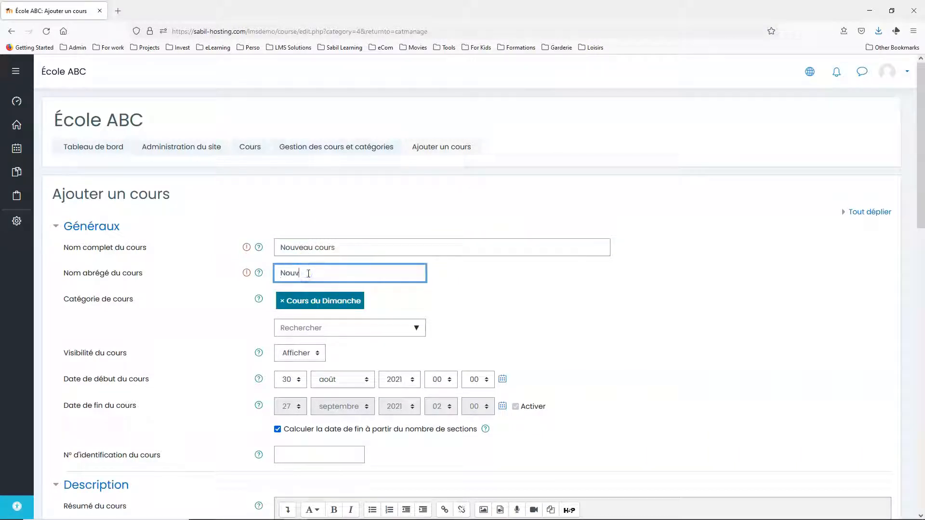
click(541, 290)
Set the new course's start date to 4 September 2021
scroll(622, 354, down, 2)
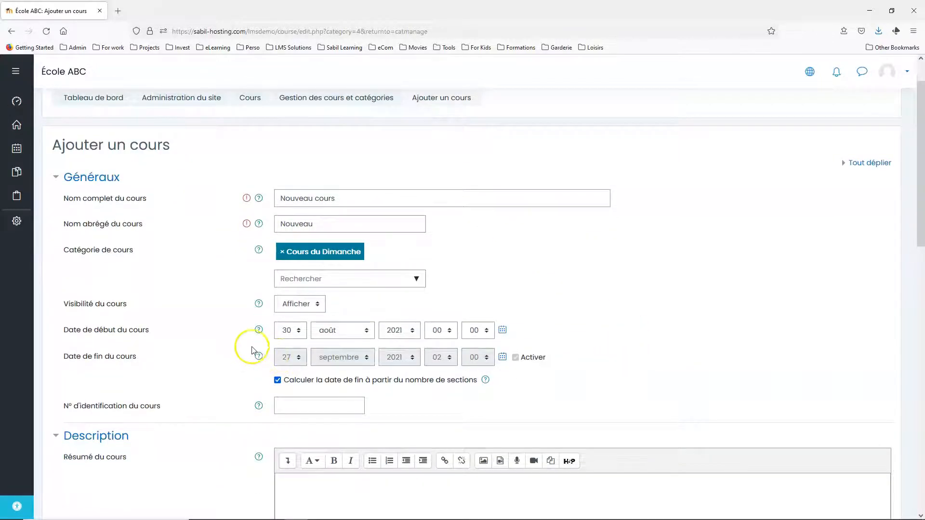
click(503, 330)
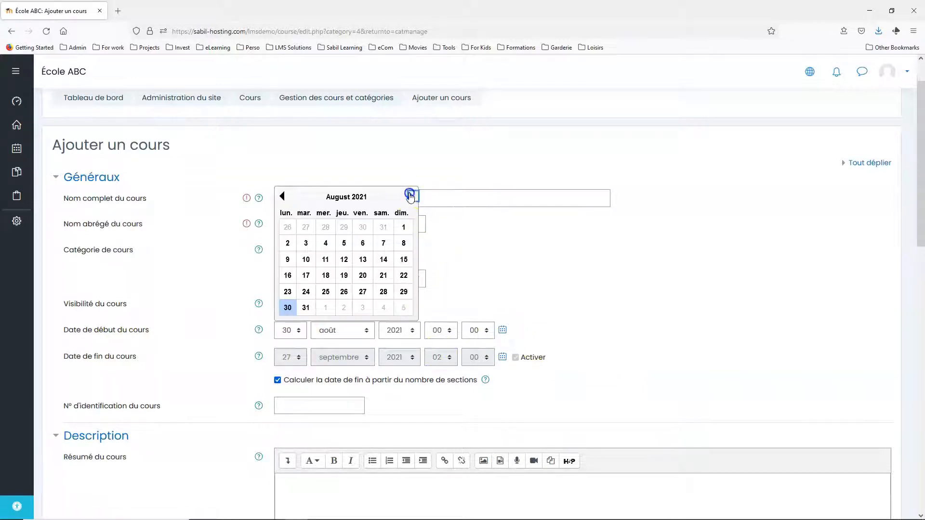
click(410, 196)
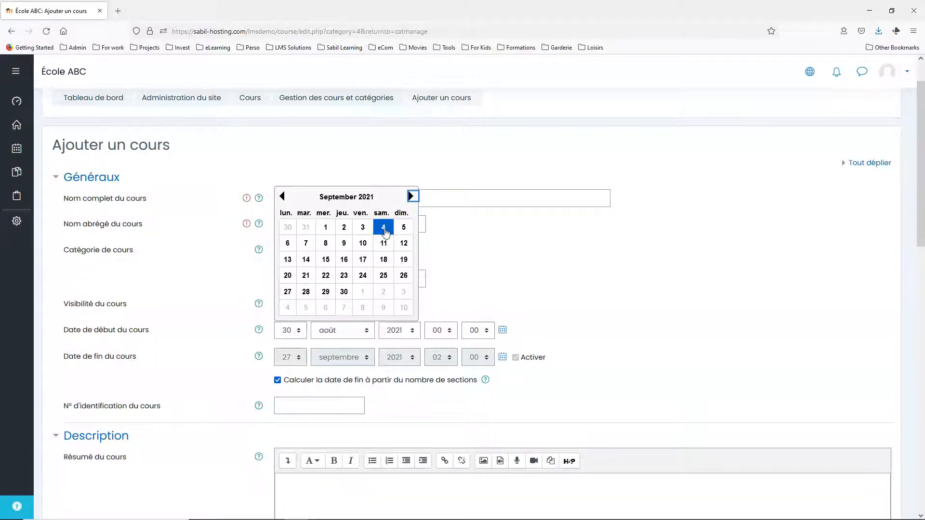
click(384, 230)
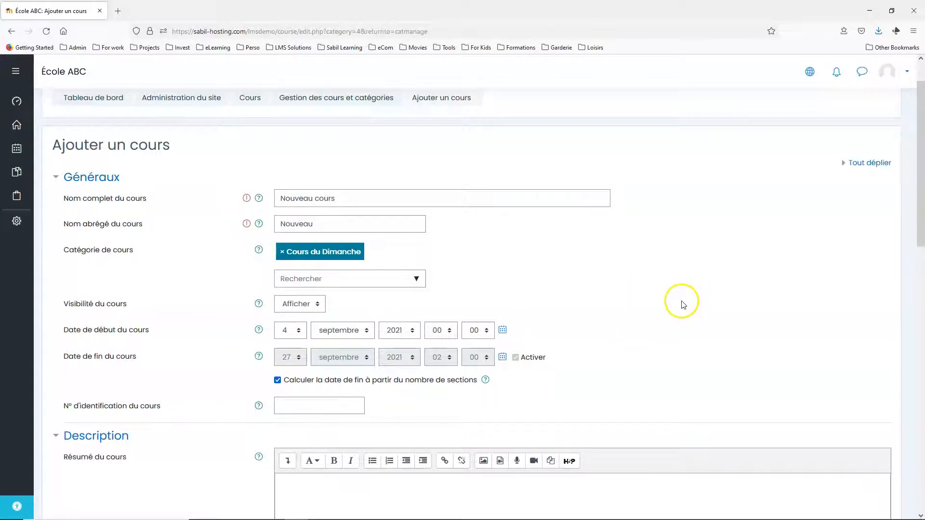
Set the course format to Format Kickstart, then save the new course and return to the course management page
scroll(690, 298, down, 5)
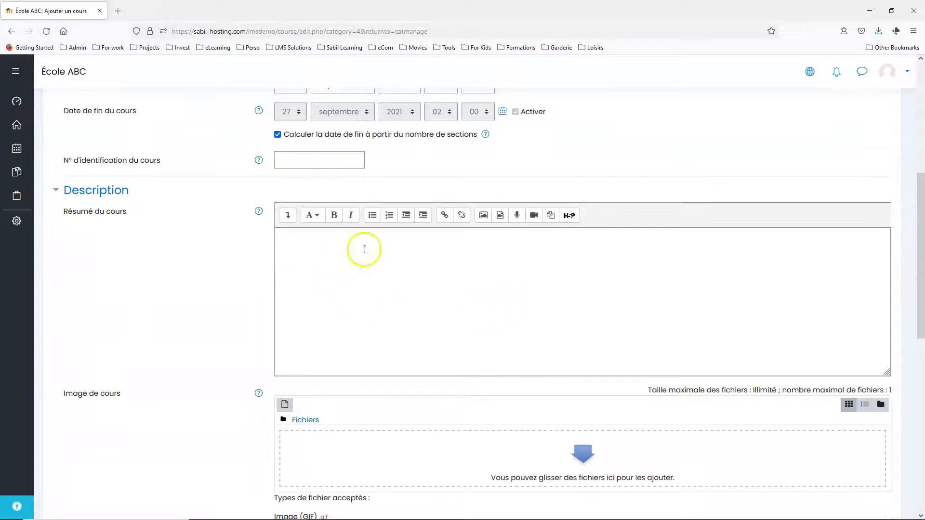
scroll(405, 304, down, 2)
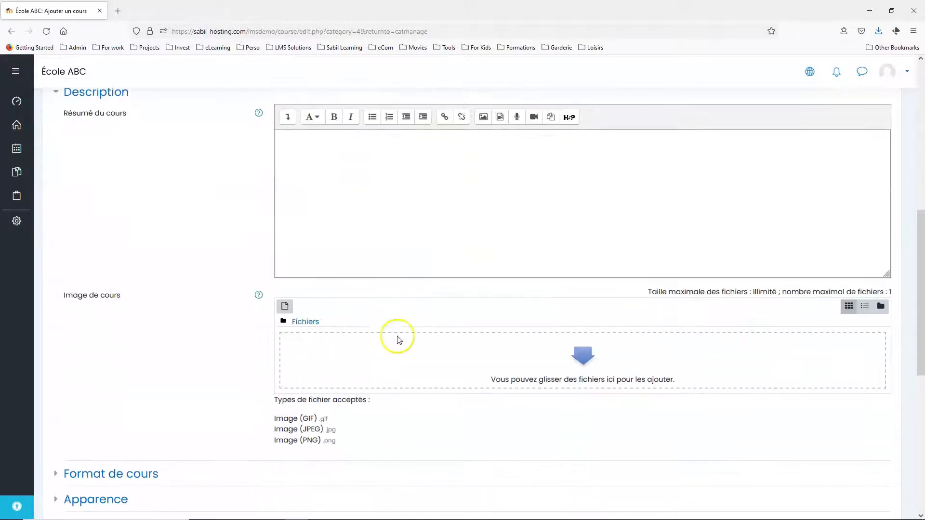
scroll(492, 356, down, 1)
scroll(490, 369, down, 2)
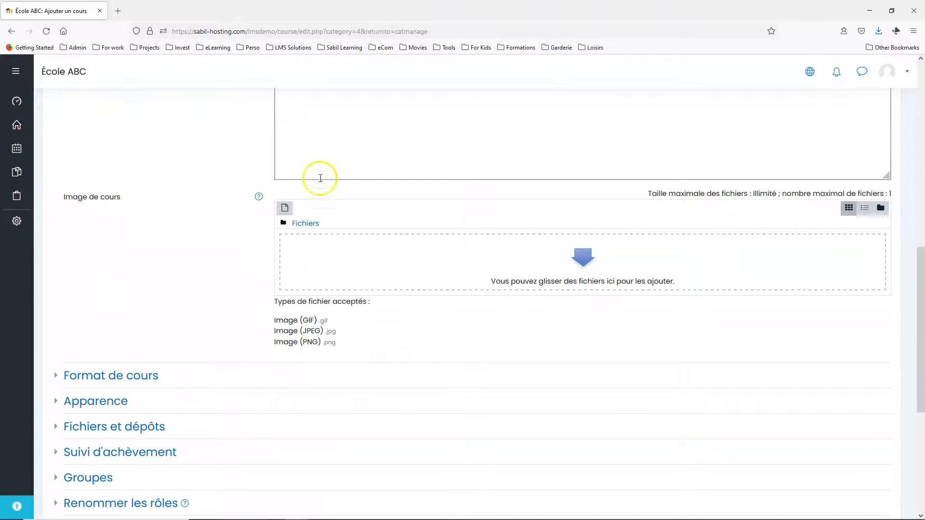
scroll(382, 361, down, 1)
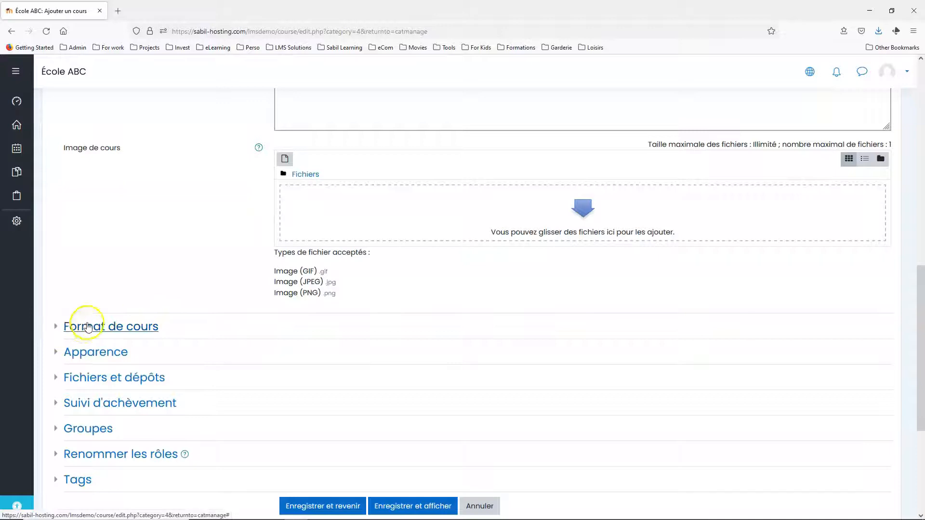
scroll(159, 266, down, 1)
click(58, 278)
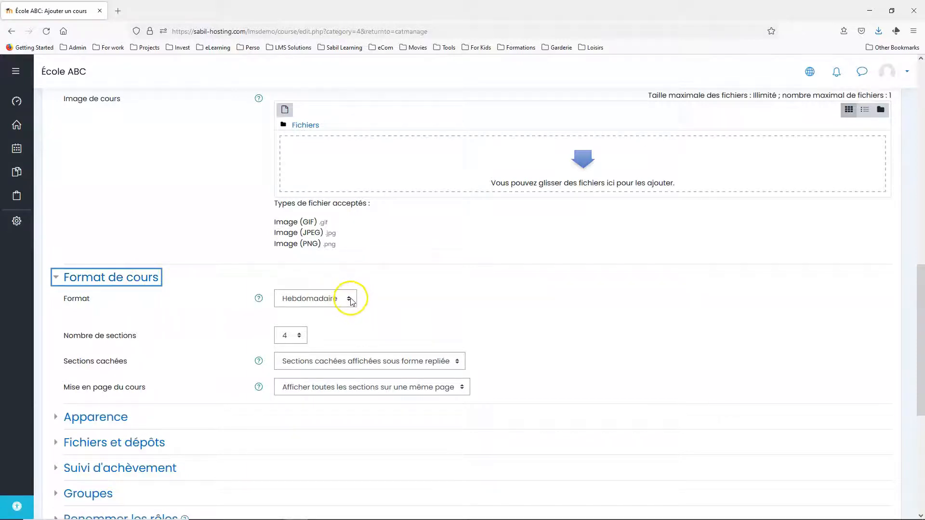
click(351, 301)
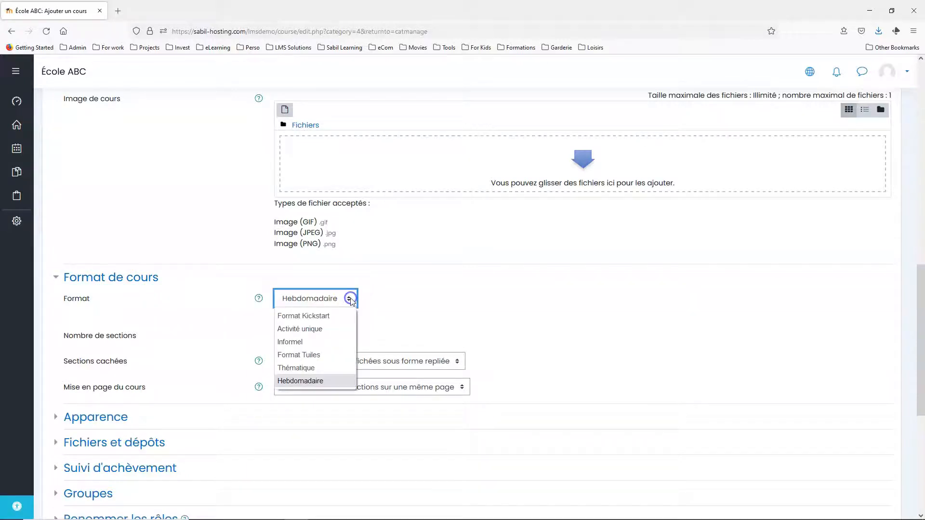
click(327, 317)
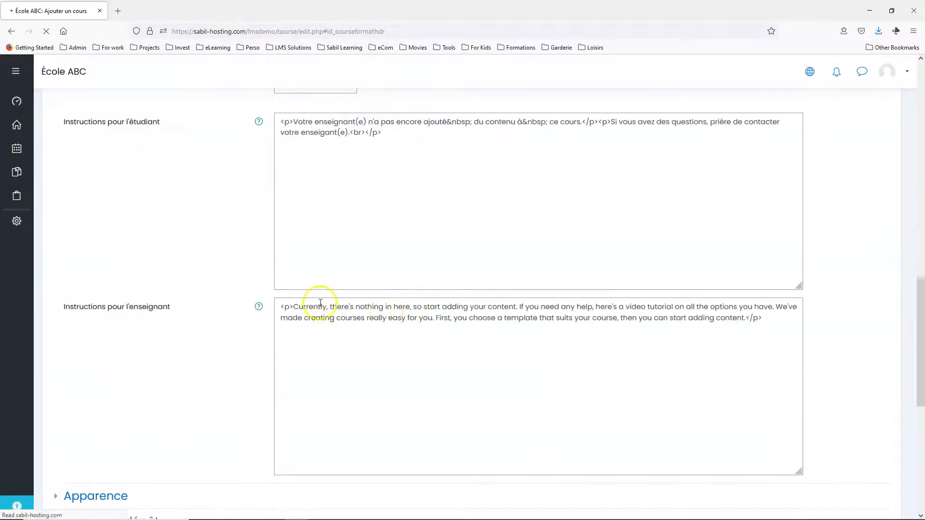
scroll(256, 366, down, 5)
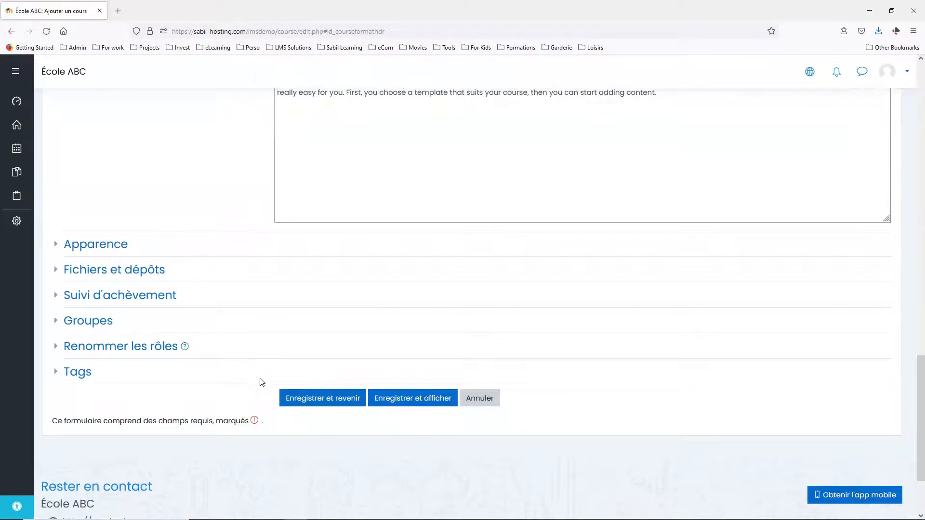
click(334, 401)
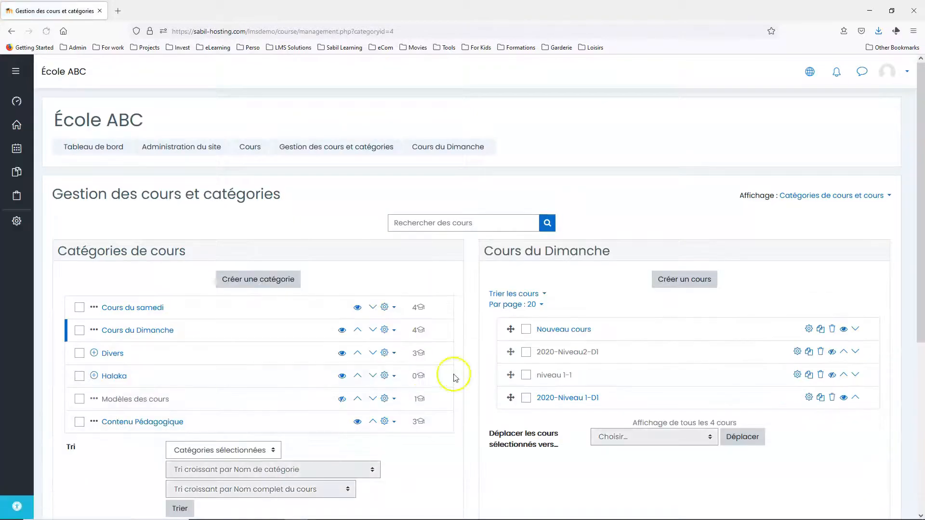
View the Nouveau cours course and import the "Modèle de cours 1" template into it
click(564, 331)
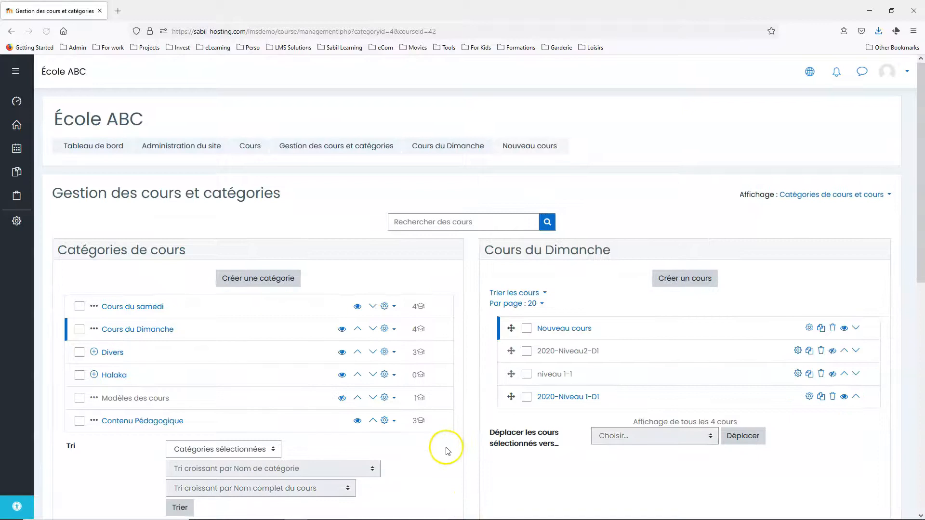
scroll(444, 444, down, 5)
click(329, 390)
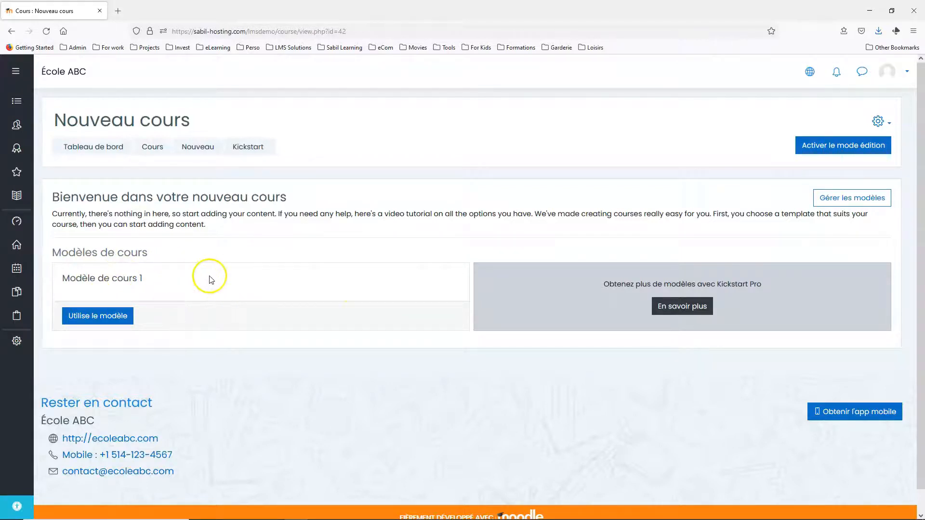
click(114, 321)
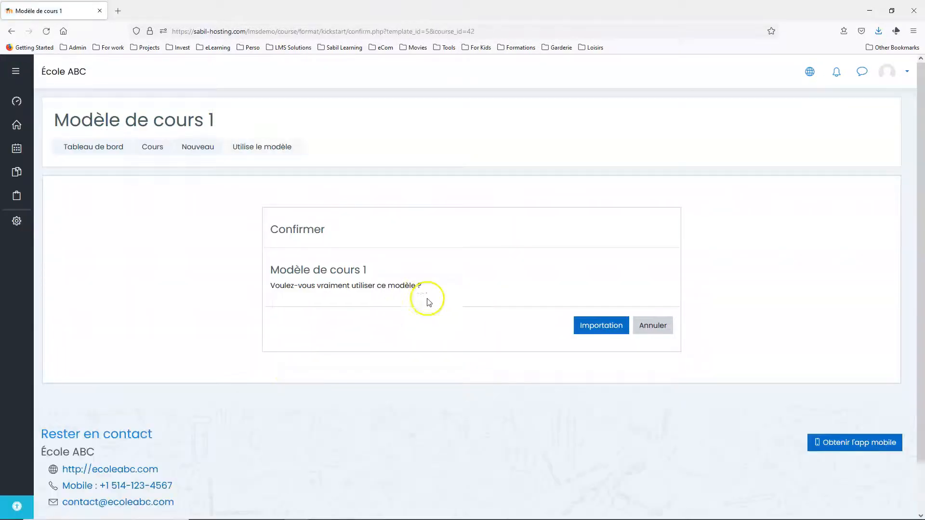
click(594, 324)
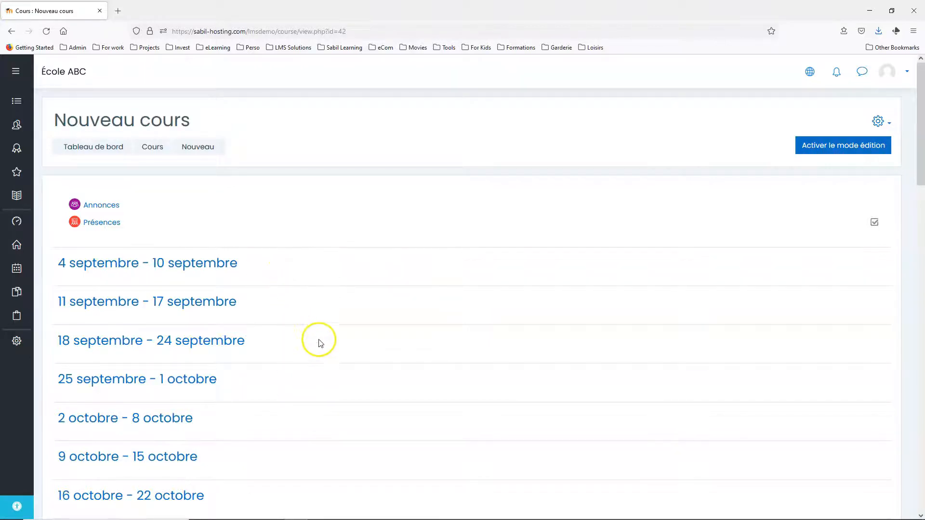
Examine the weekly sections that the template brought into Nouveau cours
scroll(320, 415, down, 8)
scroll(340, 426, down, 7)
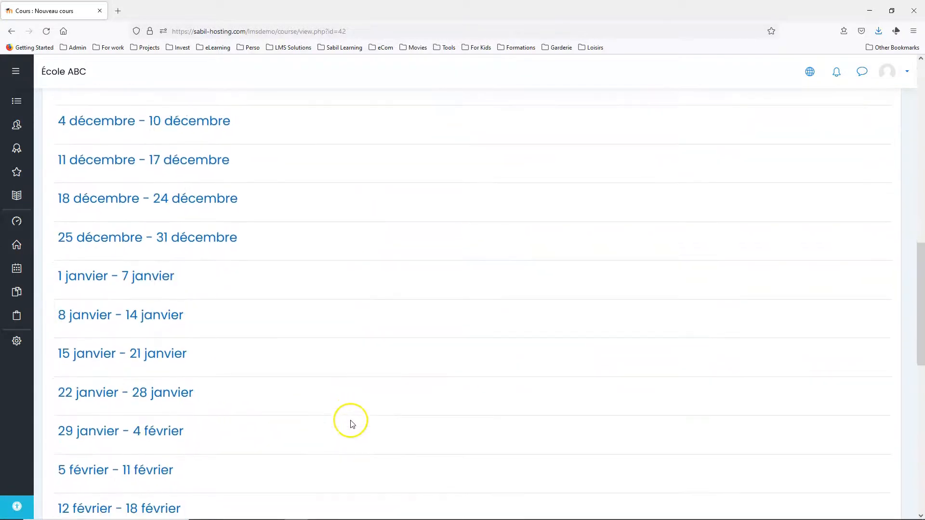
scroll(347, 367, up, 9)
scroll(345, 362, up, 6)
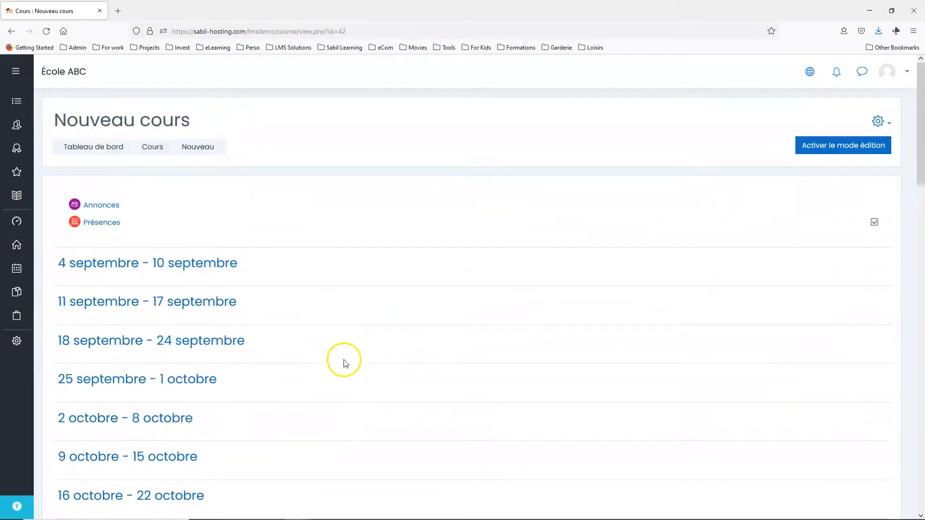
Examine all sessions of the Présences activity in Nouveau cours and go back to the course's Généralités section
click(102, 224)
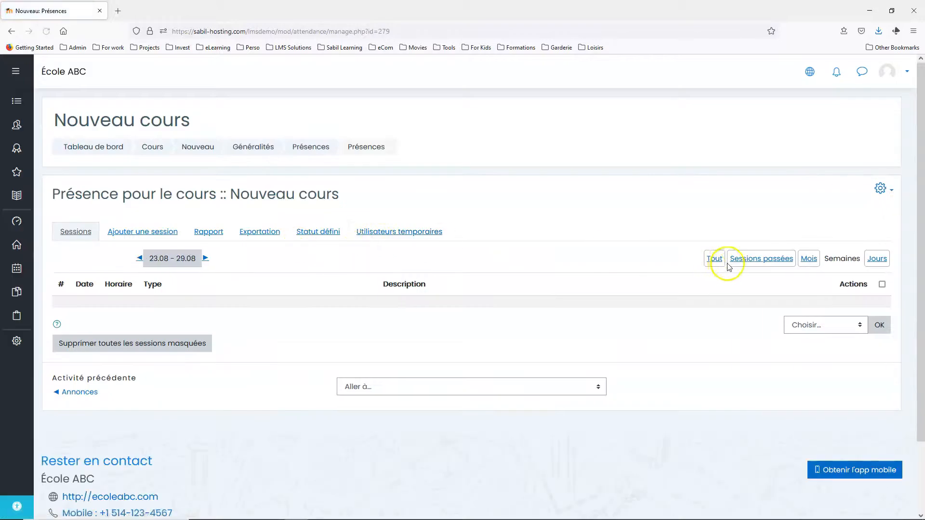
click(714, 265)
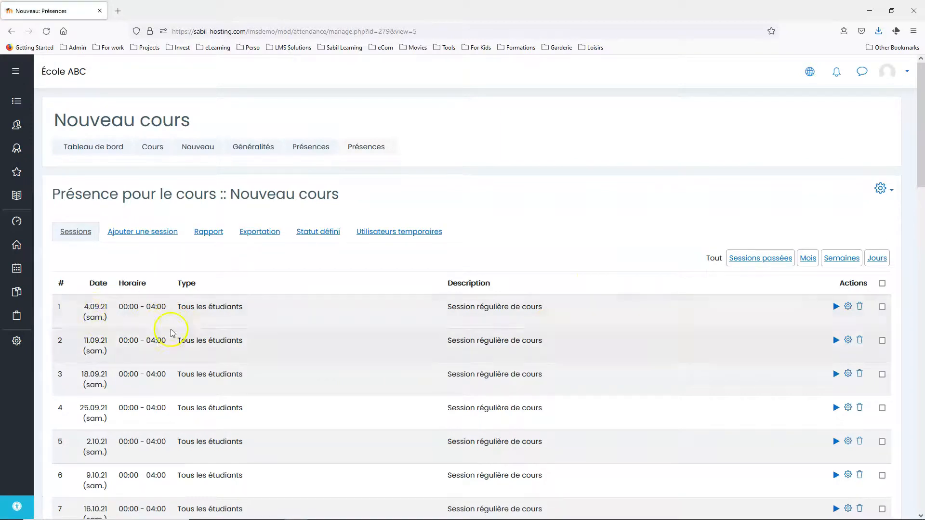
scroll(389, 327, down, 8)
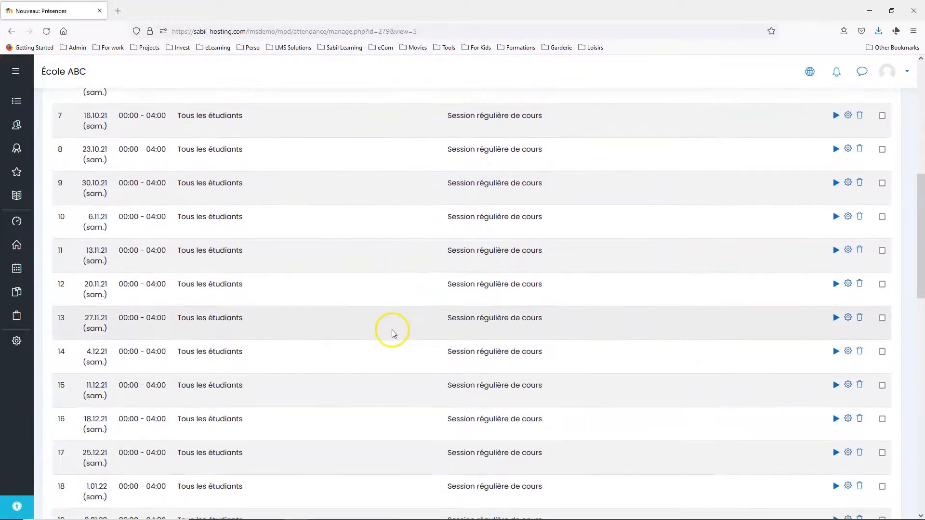
scroll(391, 337, down, 10)
scroll(398, 373, down, 4)
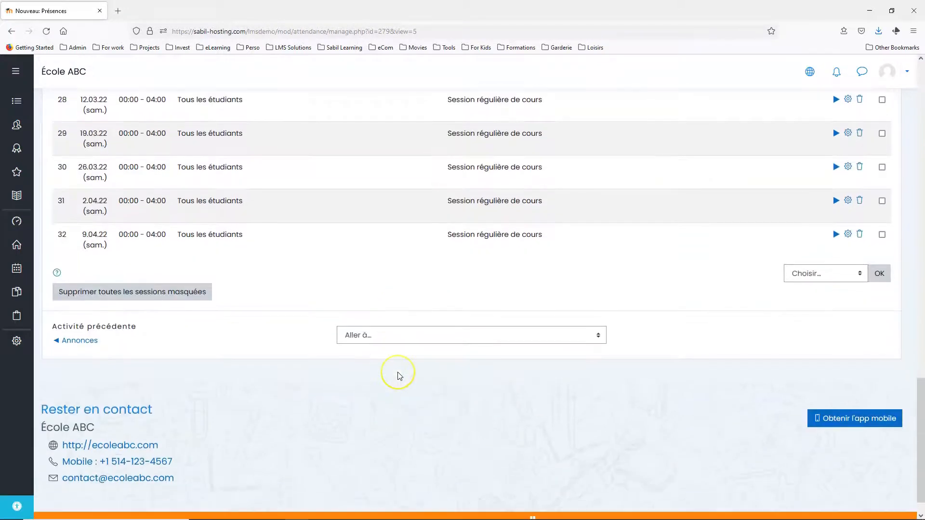
scroll(382, 385, up, 15)
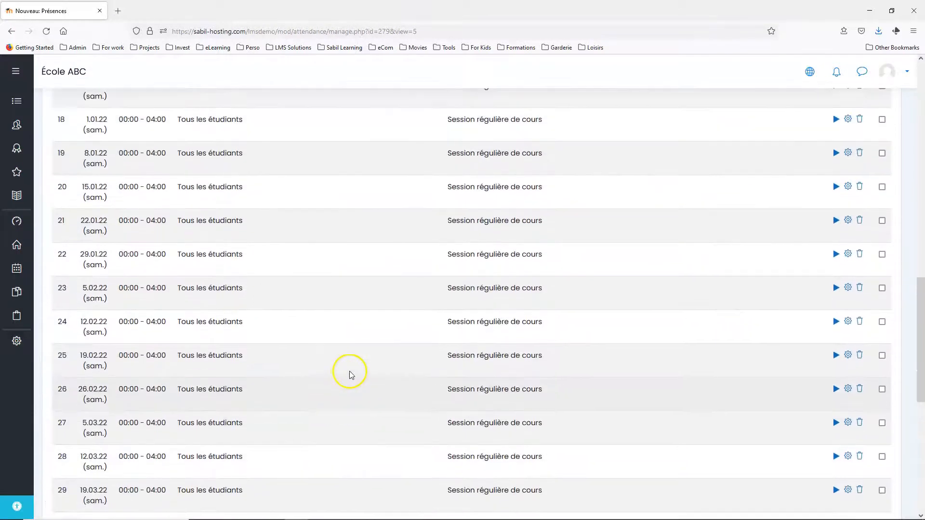
scroll(377, 378, up, 6)
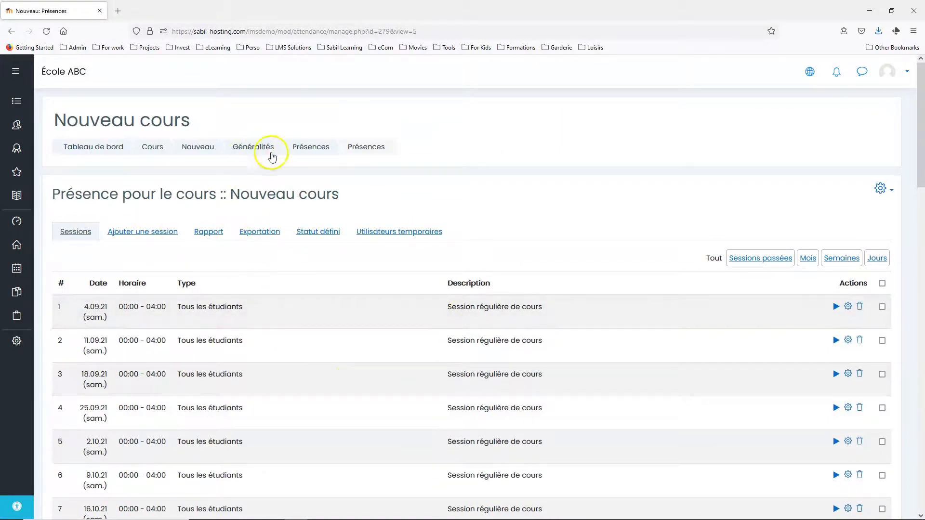
click(253, 147)
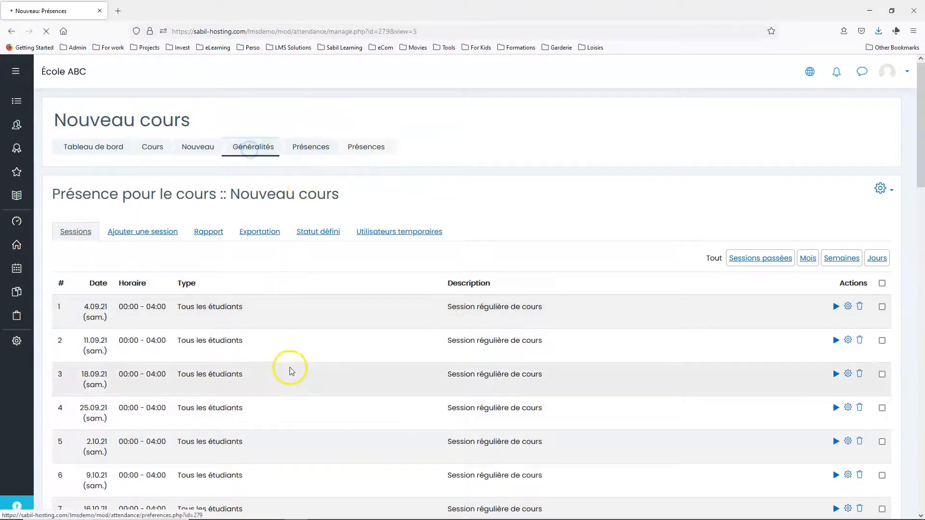